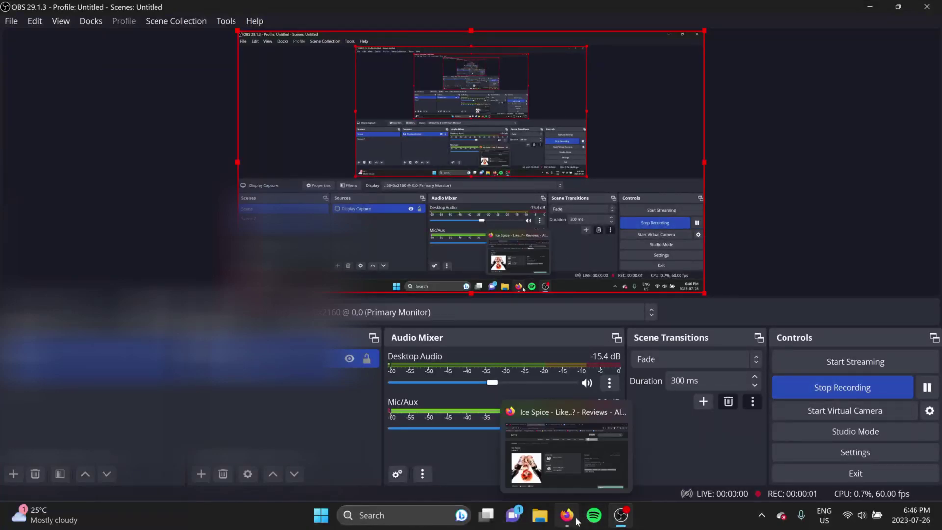
Switch from OBS to Firefox showing Ice Spice's Like..? EP page.
left_click(577, 519)
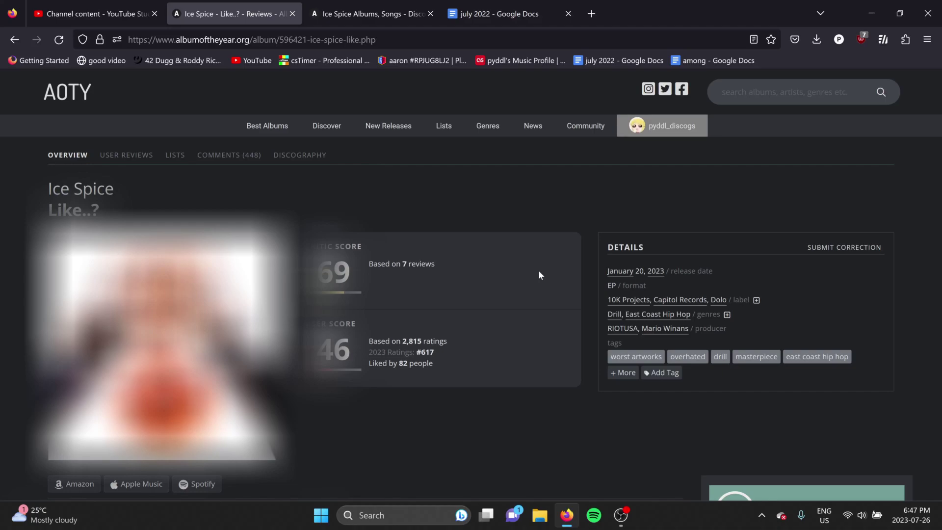
left_click(368, 13)
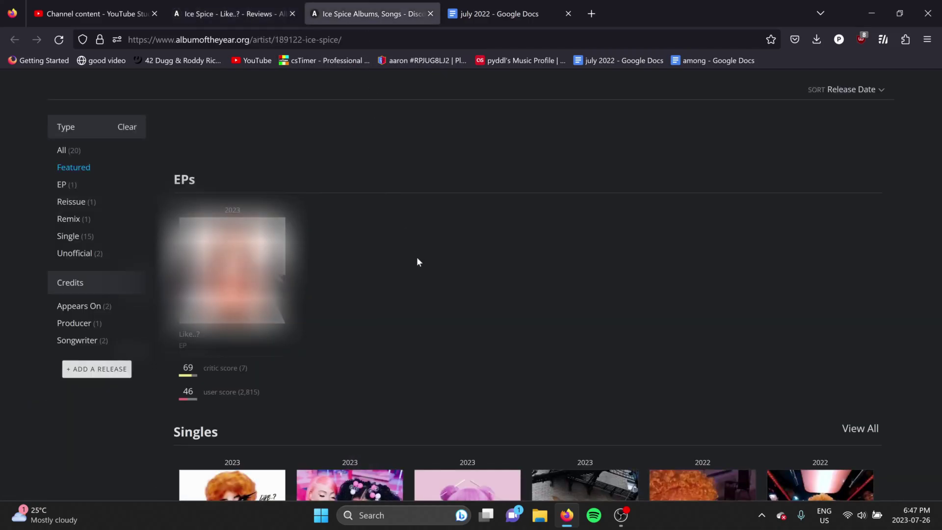
Return to the Like..? EP page, enter a rating of 100 and submit it.
left_click(232, 13)
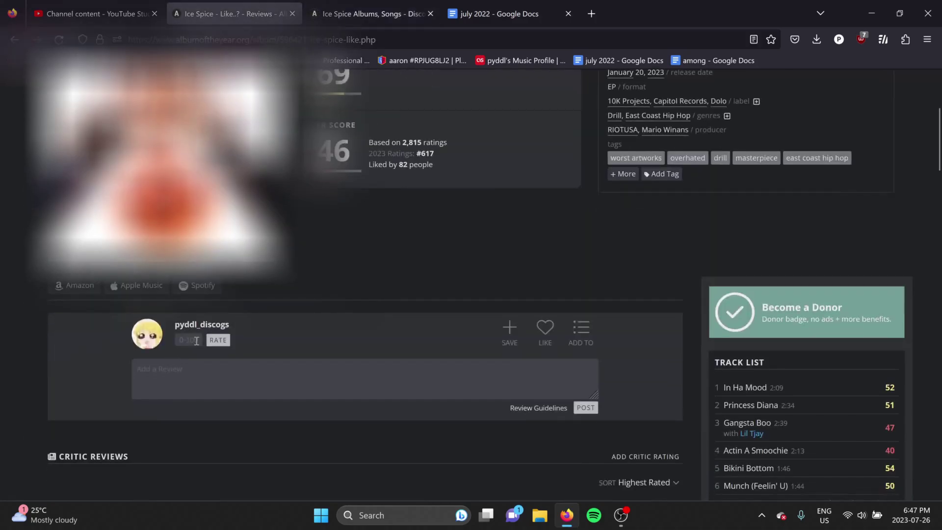
left_click(197, 339)
type("100")
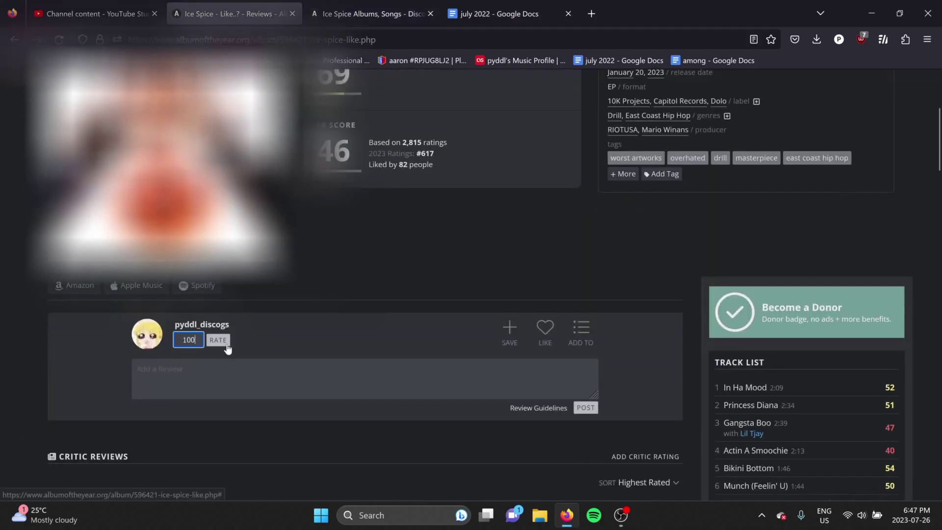
left_click(219, 340)
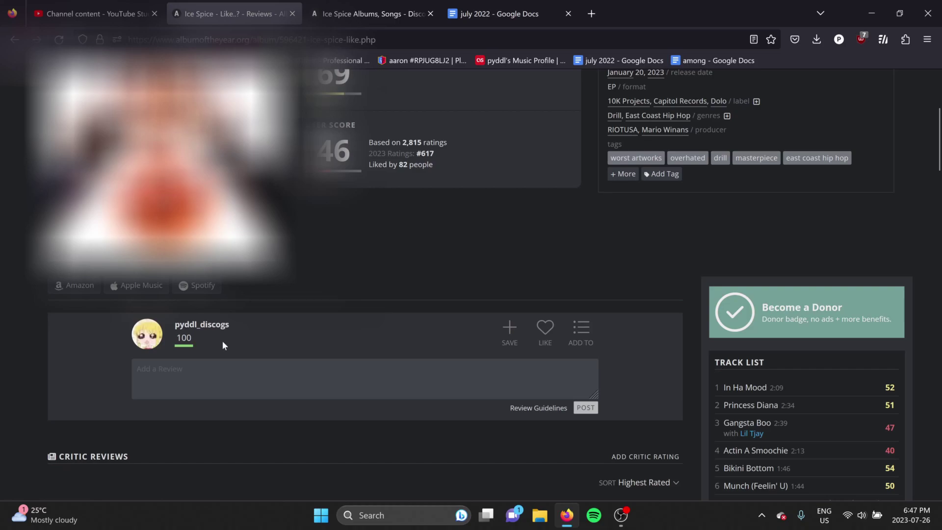